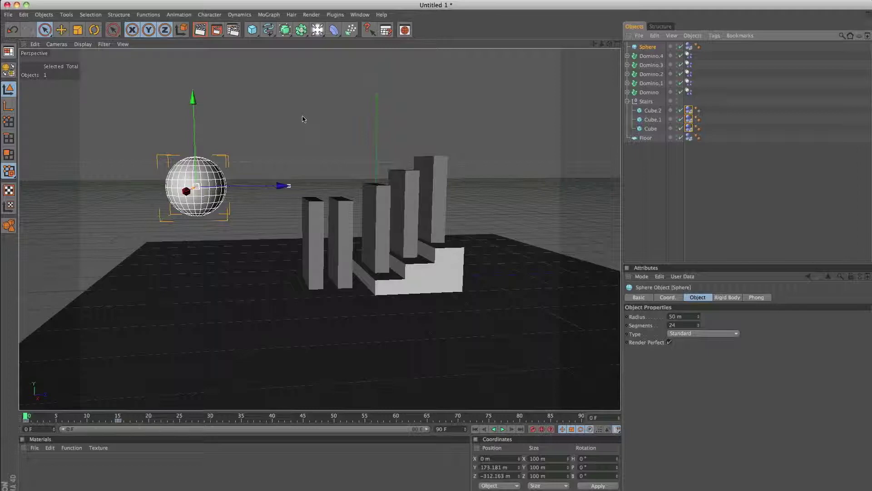
- Examine the domino scene from several angles and inspect the three cubes that form the stairs
alt+drag(303, 119, 246, 145)
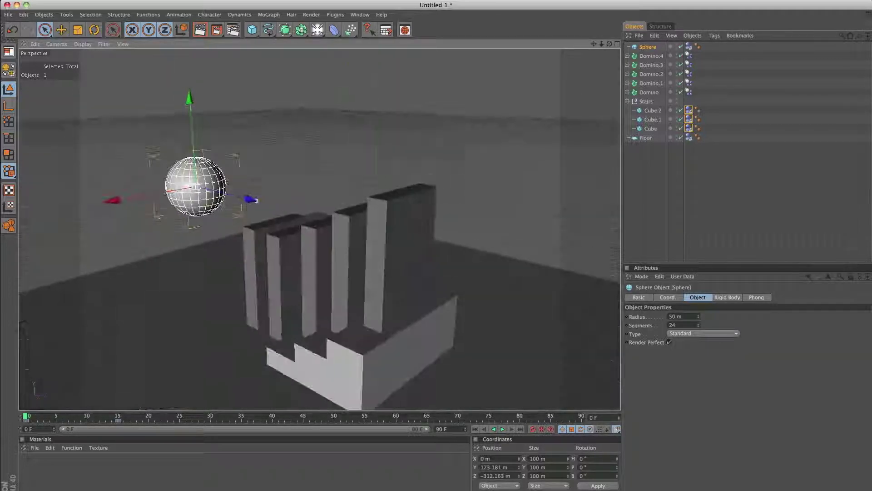
alt+drag(322, 143, 416, 102)
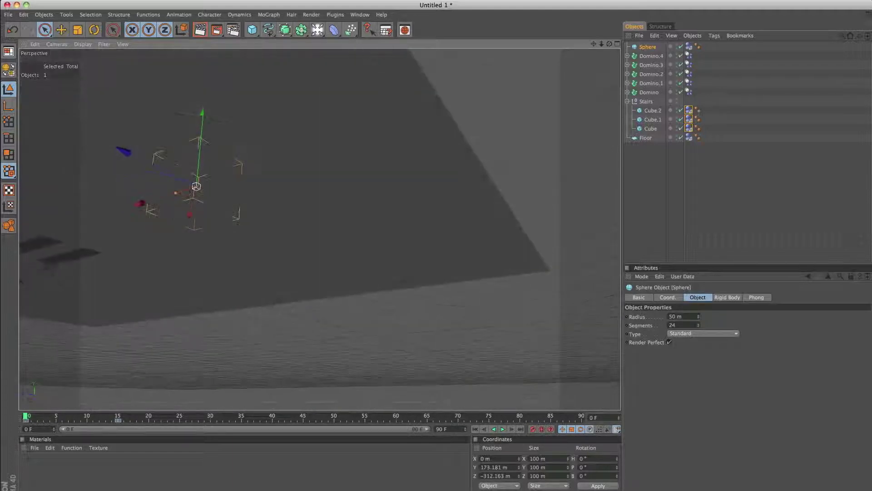
alt+drag(318, 104, 305, 120)
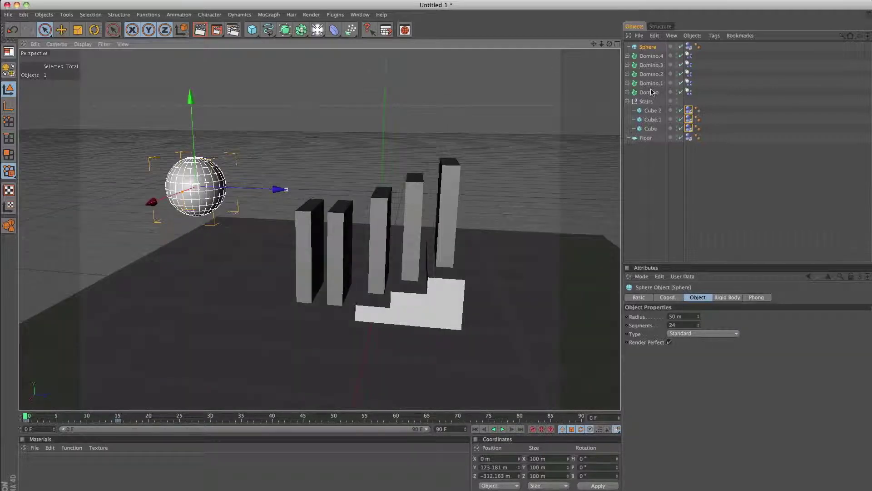
click(650, 111)
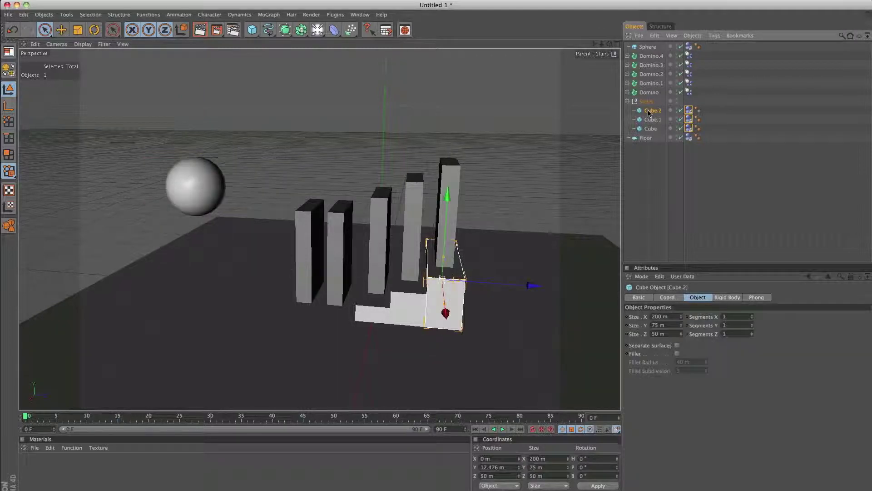
click(649, 119)
click(651, 128)
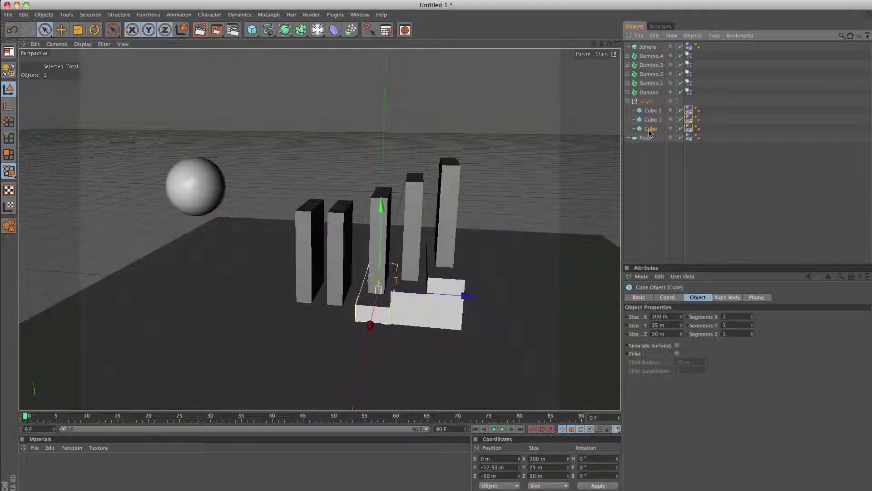
click(629, 103)
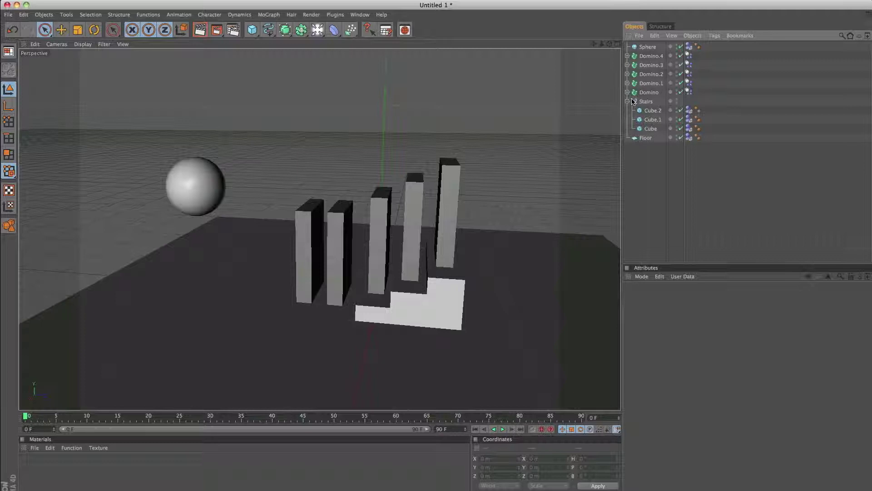
click(627, 101)
- Inspect the first domino's cube and rigid body settings, and the sphere's object and rigid body settings
click(627, 92)
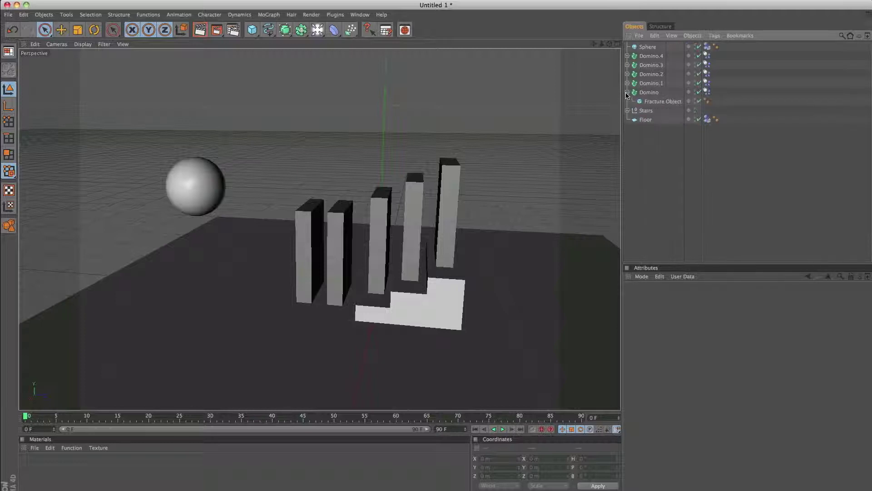
click(650, 101)
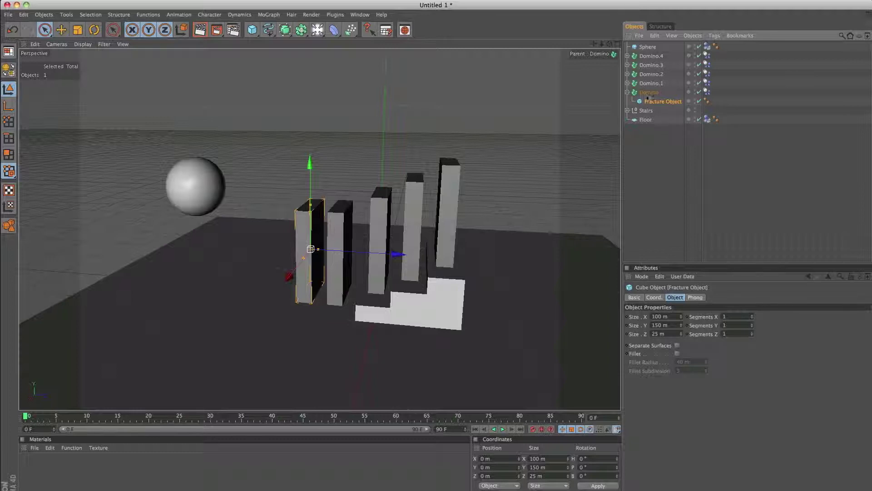
click(628, 92)
click(689, 92)
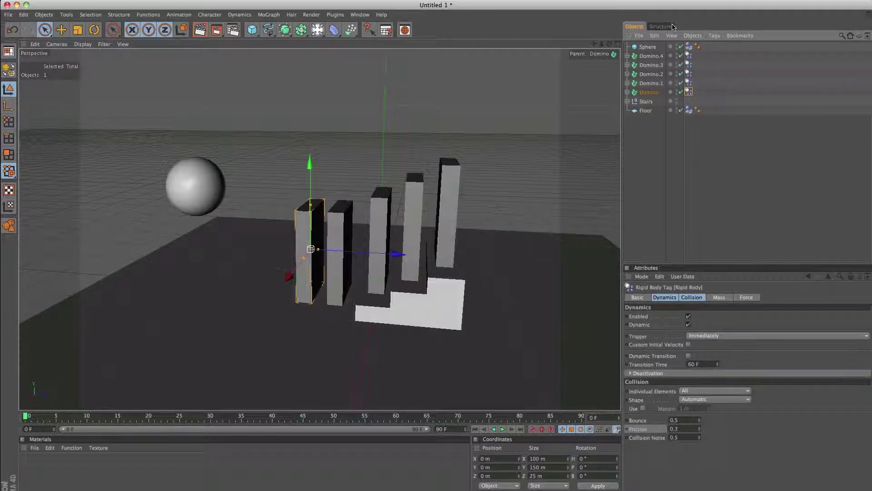
click(648, 47)
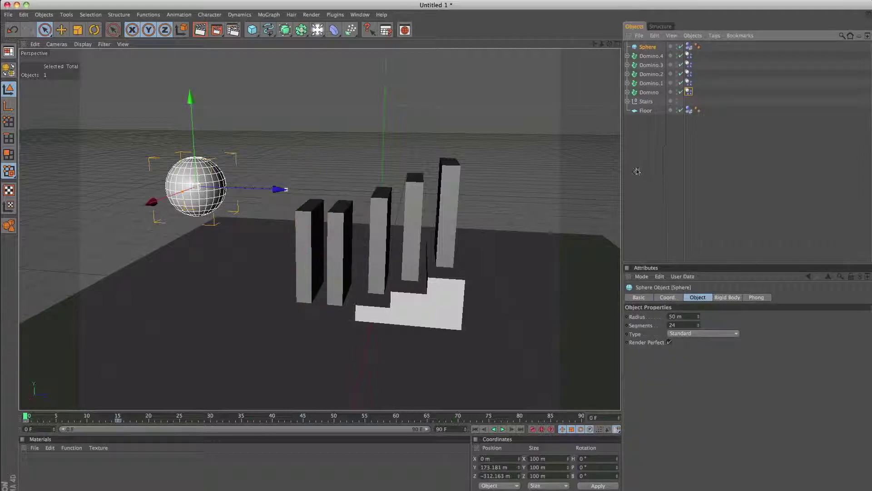
click(688, 47)
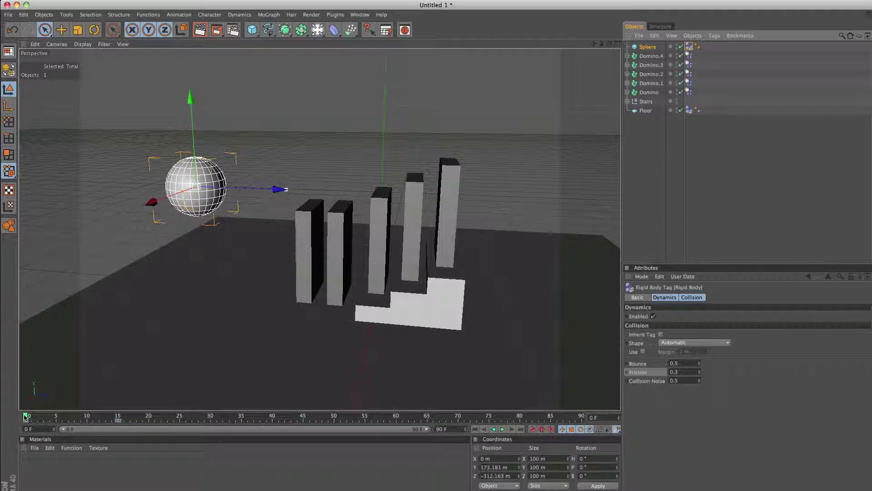
- Play the simulation from the first frame to watch the dominoes fall, stop it and rewind to the start
drag(25, 418, 0, 409)
click(503, 429)
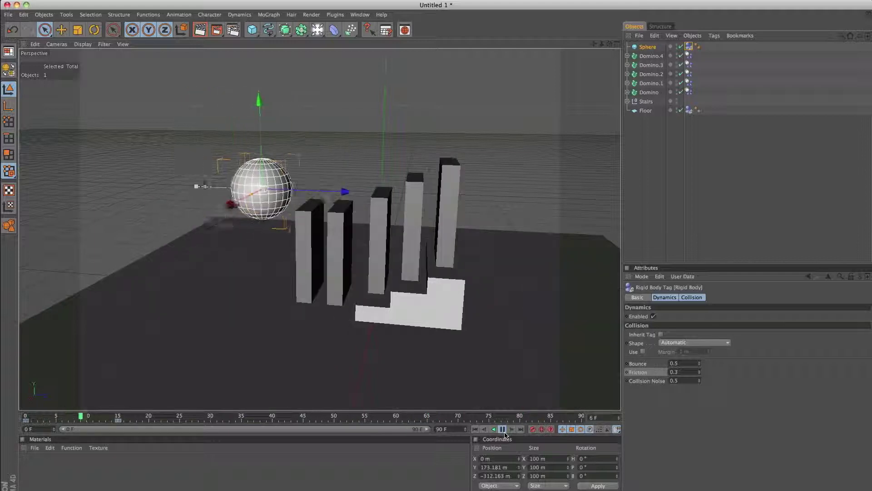
click(503, 429)
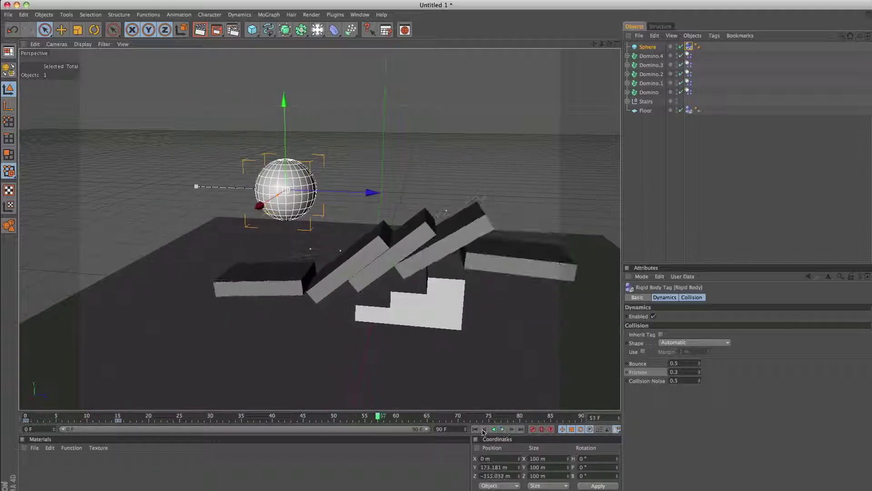
click(476, 430)
- Delete the four duplicate dominoes, Domino.1 through Domino.4
click(645, 56)
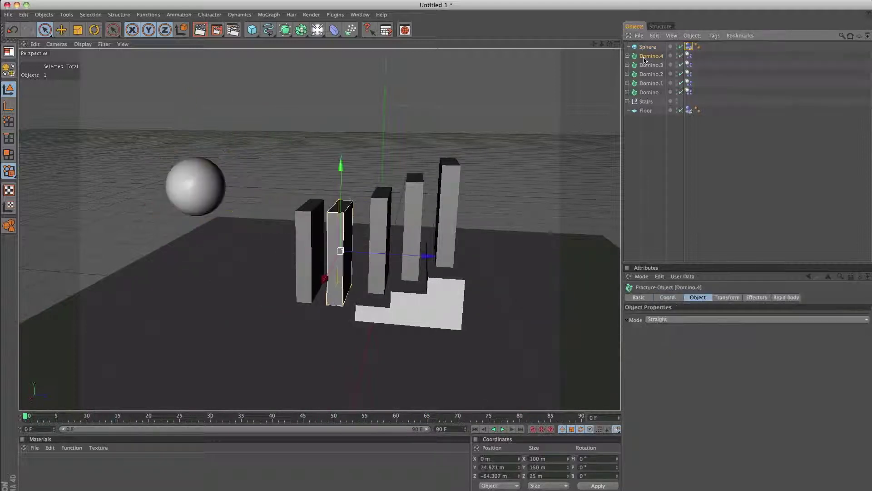
shift+click(648, 83)
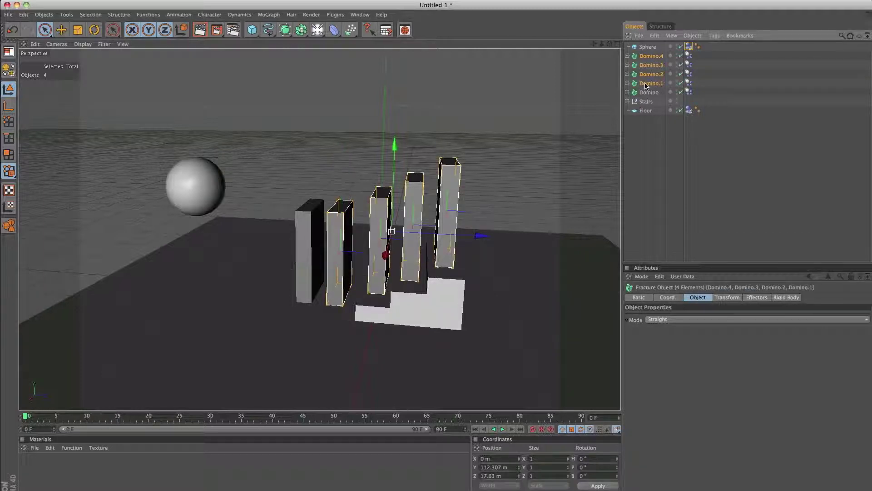
key(Delete)
- Take the cube out of the remaining Fracture object and name it Domino, deleting the emptied Fracture object
click(628, 56)
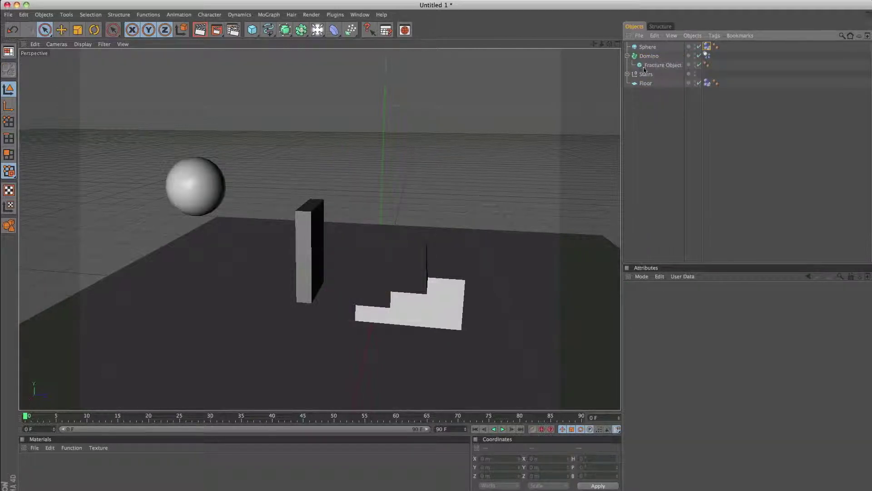
drag(661, 65, 653, 59)
key(BackSpace)
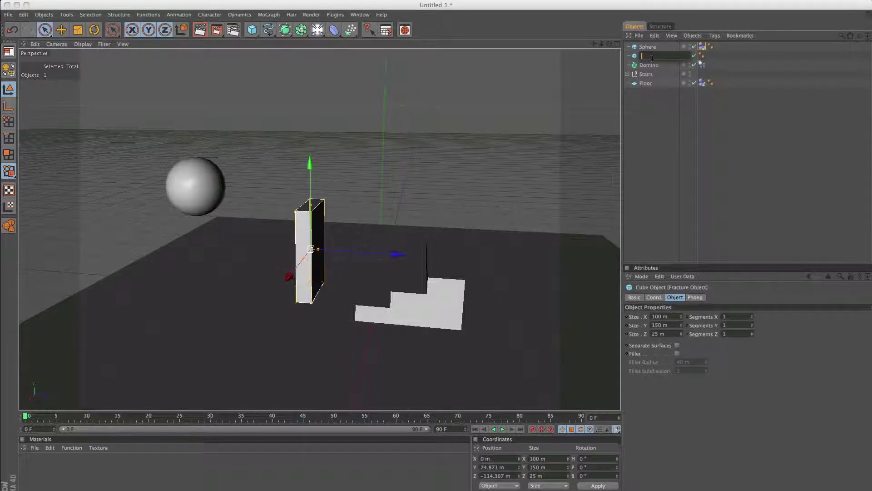
key(Return)
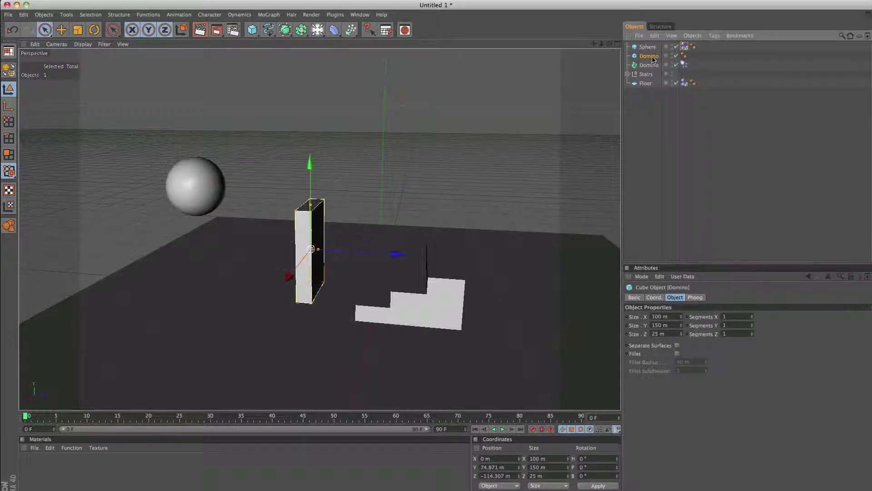
key(Delete)
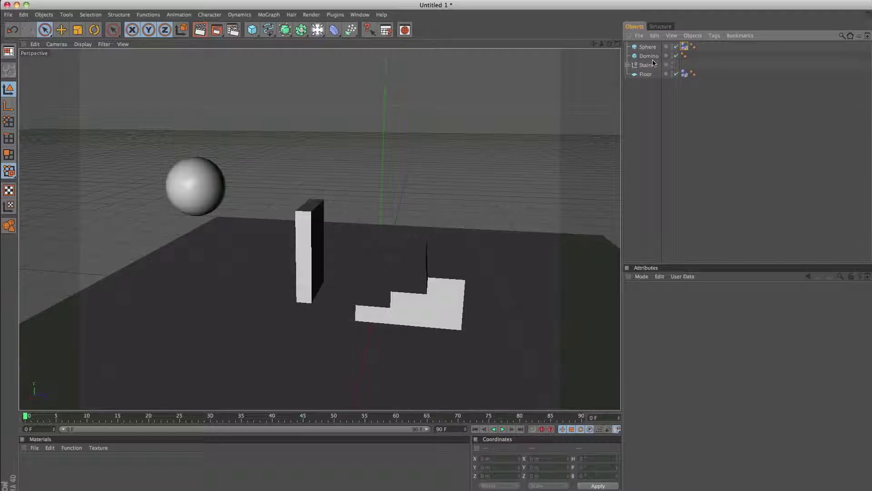
- Add a MoGraph Cloner Object and make the Domino cube its child
click(654, 56)
click(309, 16)
mouse_move(269, 14)
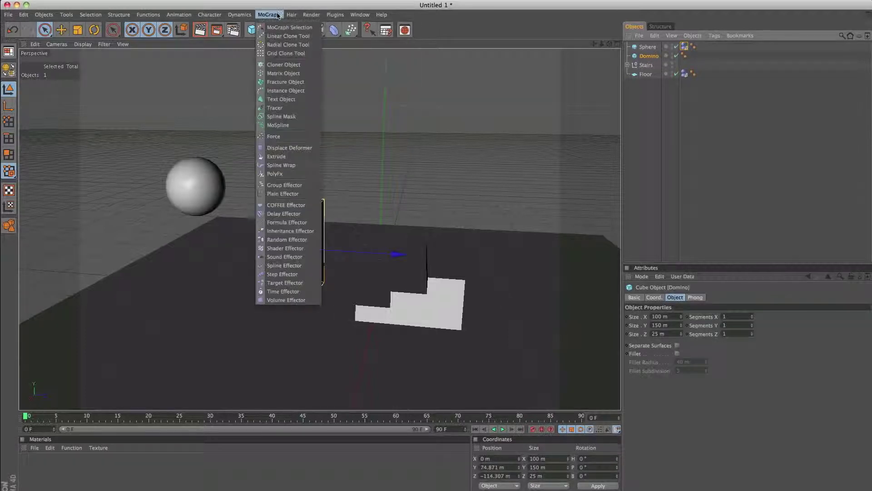
click(284, 64)
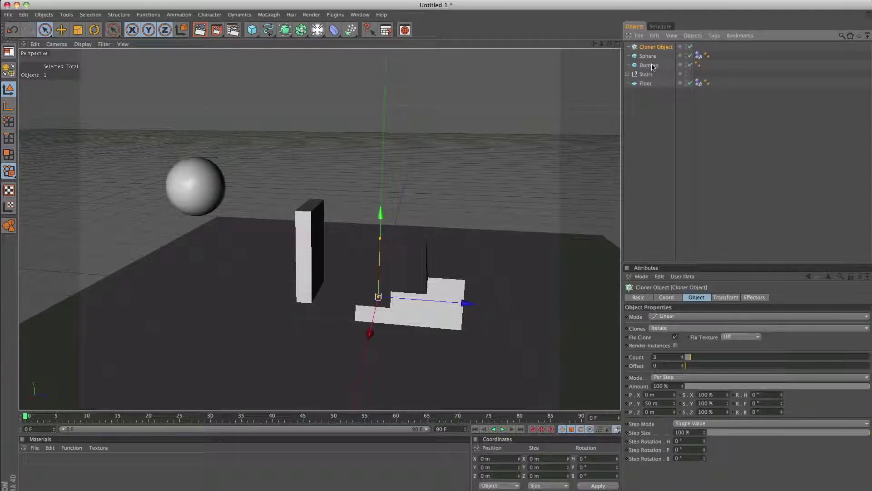
drag(651, 66, 659, 47)
- Rename the Cloner Object as Dominos
double_click(659, 47)
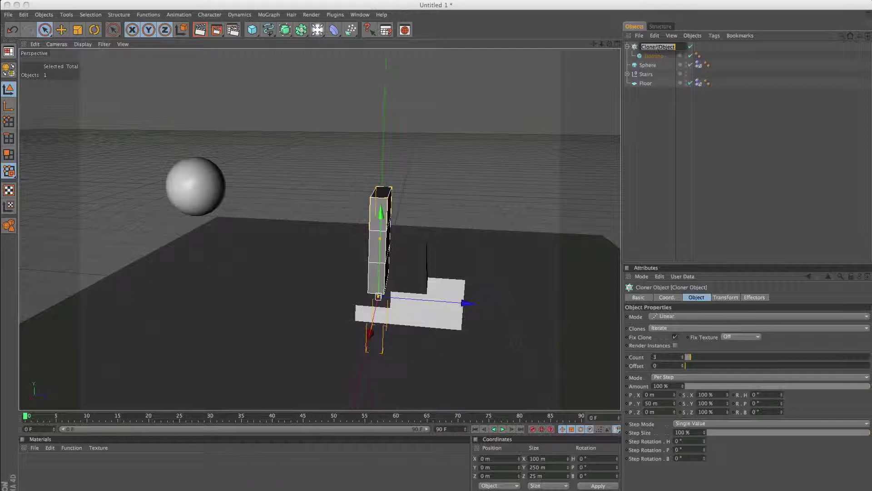
key(BackSpace)
text(Dominos)
key(Return)
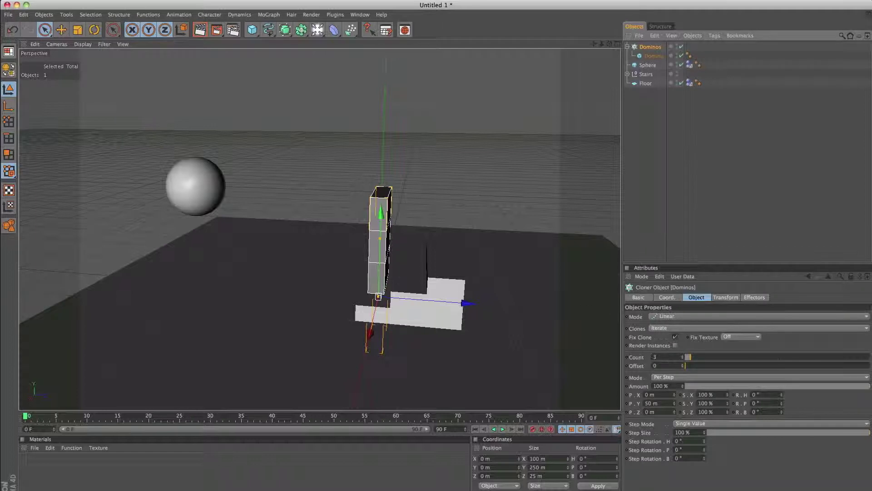
- Set the Dominos cloner's per-step position offset to 25 m in Y and 55 m in Z to follow the stairs
click(659, 403)
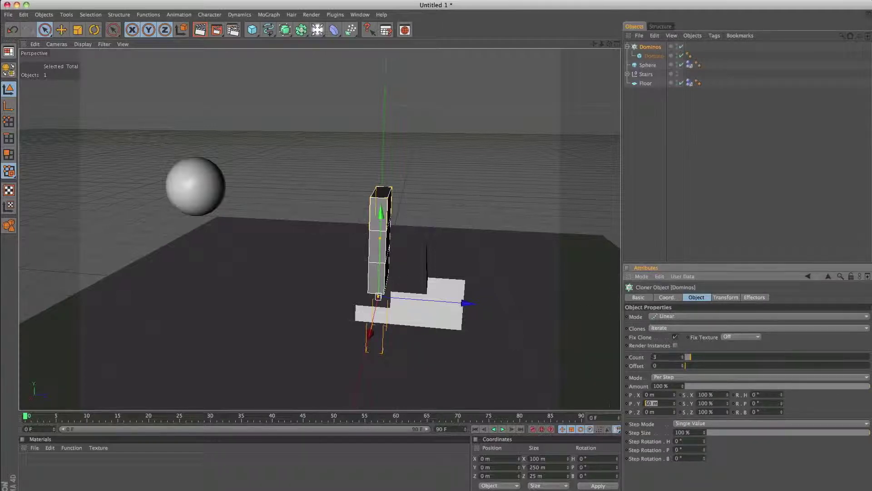
key(Return)
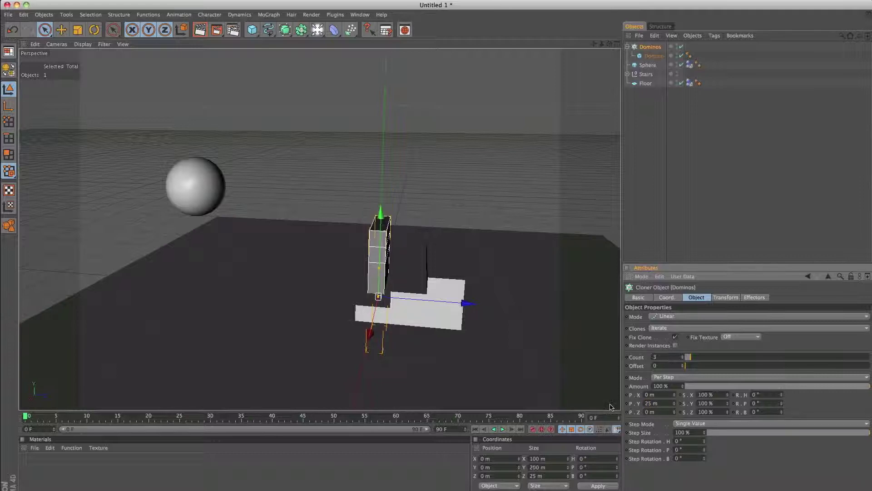
click(627, 75)
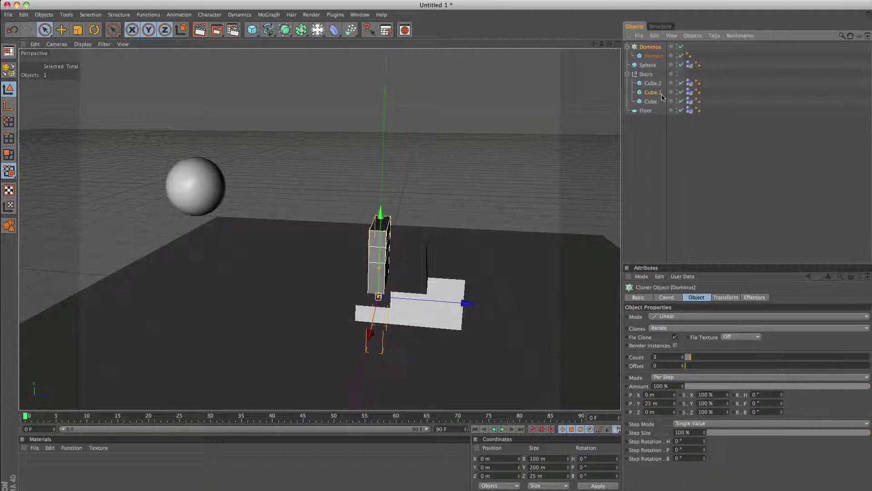
click(662, 94)
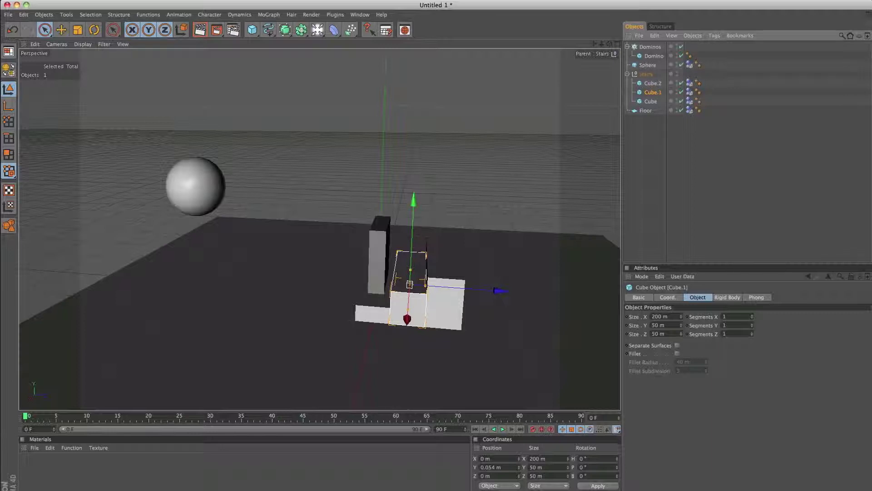
click(650, 47)
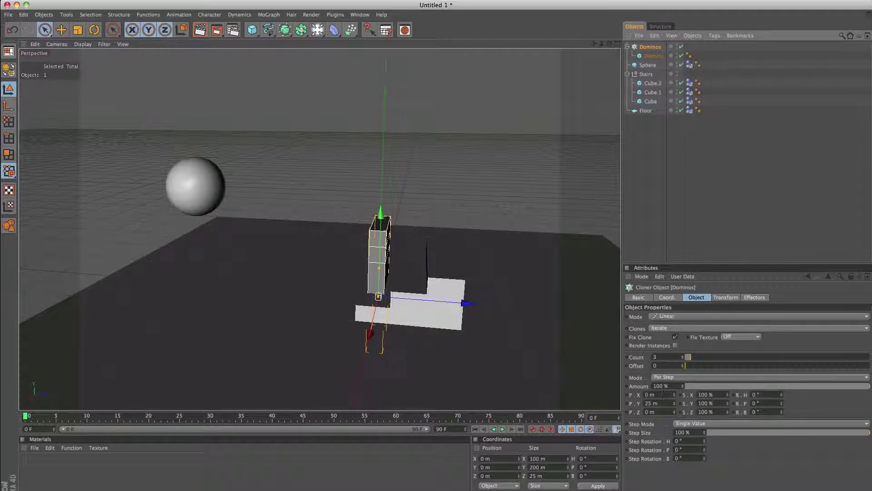
click(650, 412)
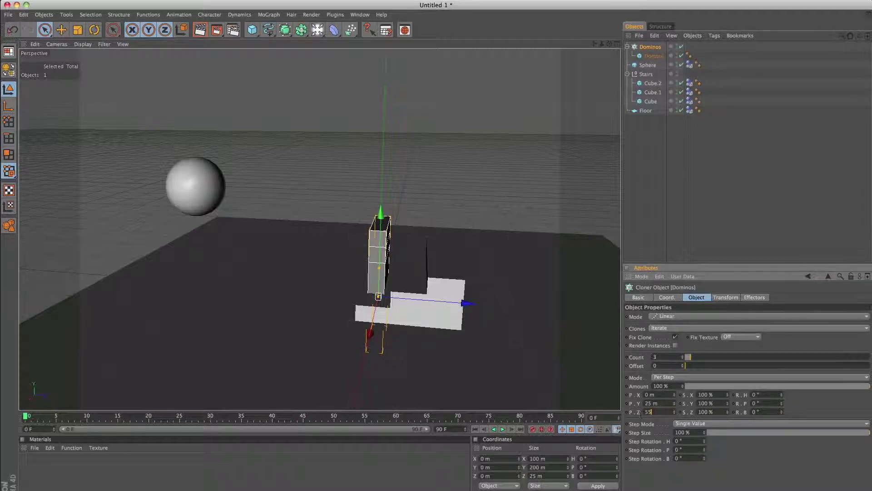
text(55)
key(Return)
- Position the Dominos cloner by the stairs at about 84 m in Y and -54 m in Z, using the Right view
drag(466, 303, 413, 300)
drag(342, 224, 342, 222)
key(F3)
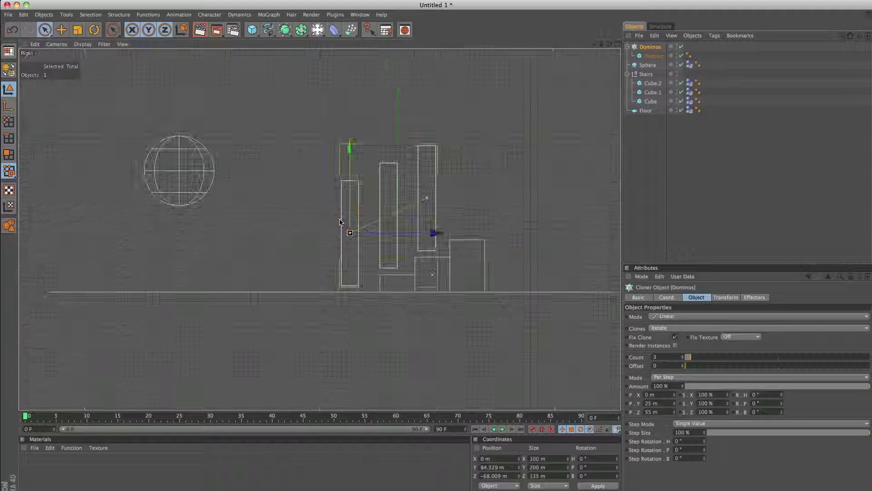
drag(434, 233, 444, 233)
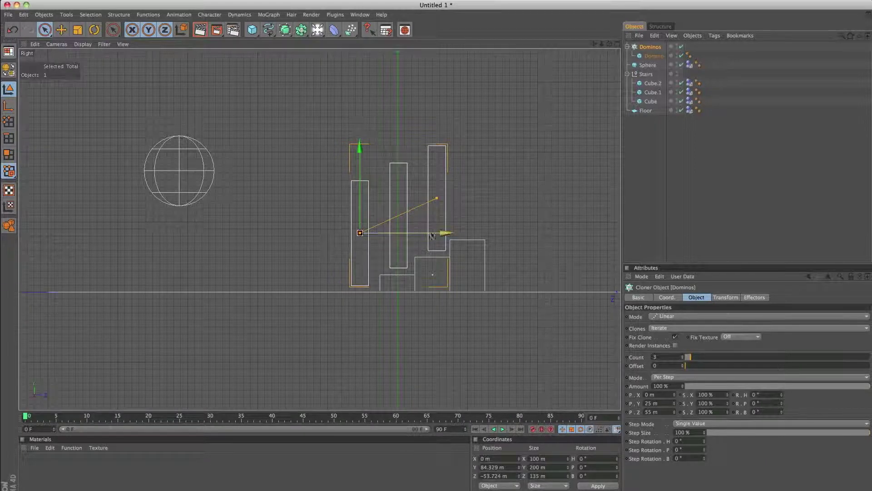
- Increase the clone count to 4 and shift the cloner to about 75 m in Y and -63 m in Z, standing the dominoes on the floor and stairs
click(684, 355)
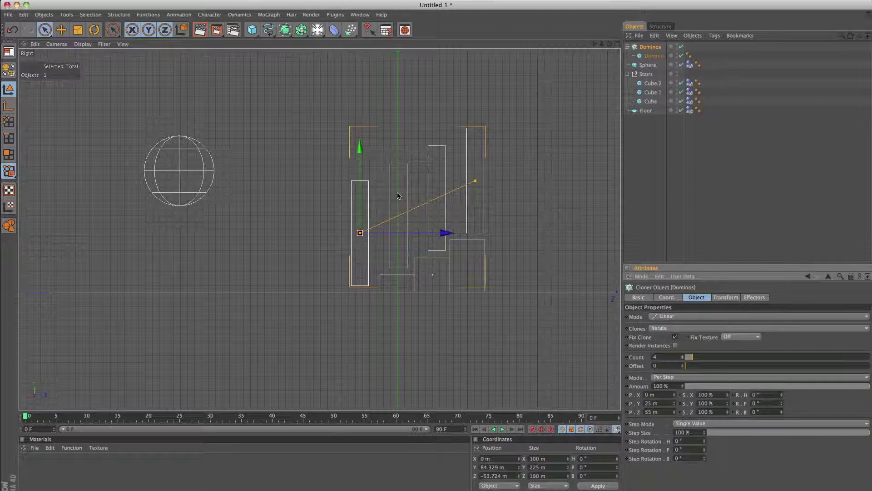
drag(422, 234, 414, 234)
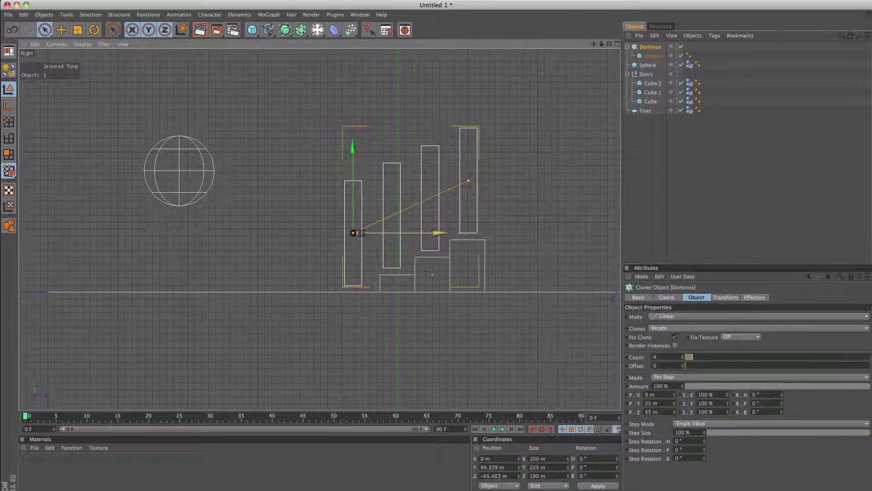
drag(359, 233, 354, 238)
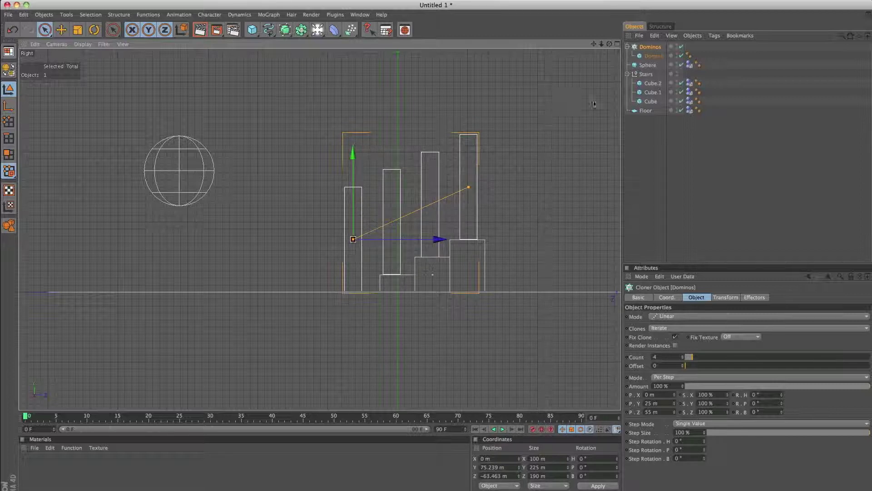
- Add a MoGraph Rigid Body tag to the Dominos cloner and collapse its hierarchy
right_click(658, 51)
mouse_move(691, 107)
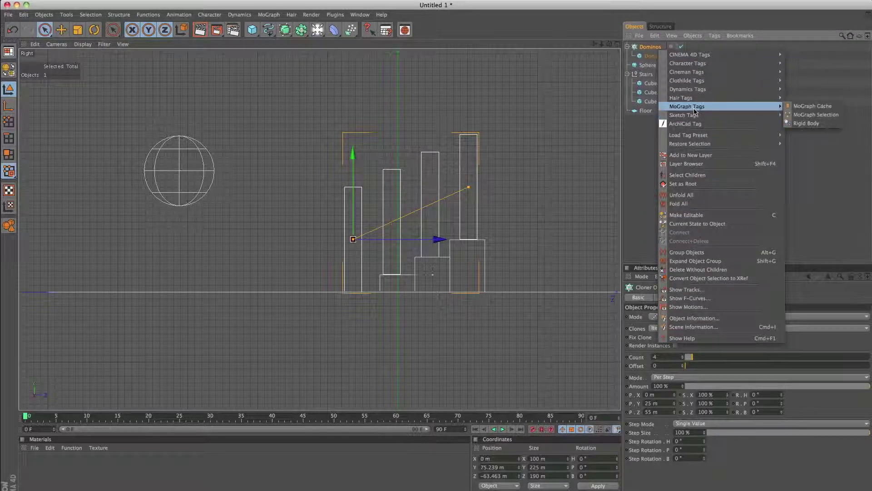
click(813, 123)
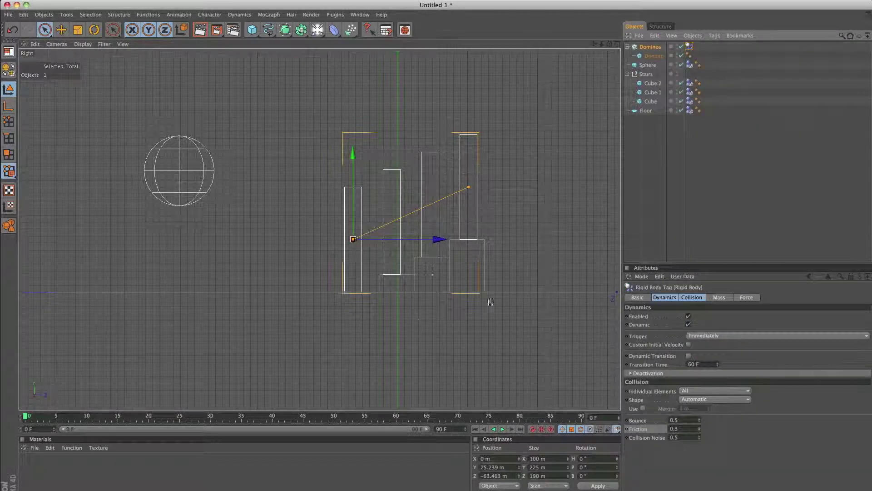
click(627, 47)
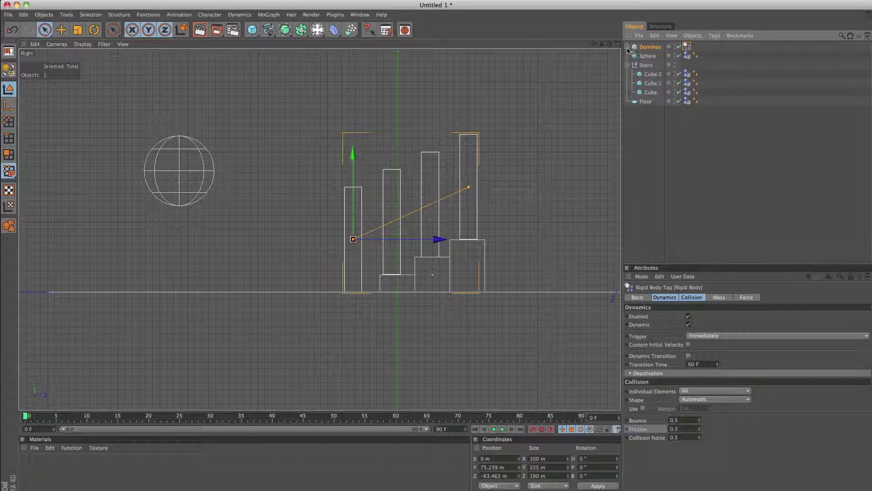
- Move the sphere's second position keyframe to frame 25 and go to that frame
click(637, 56)
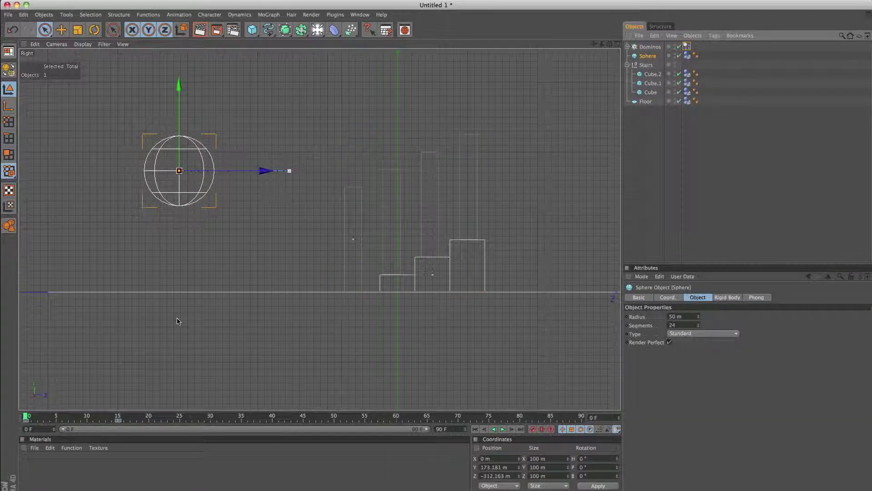
mouse_move(118, 419)
mouse_down()
mouse_move(127, 418)
mouse_move(111, 418)
mouse_up()
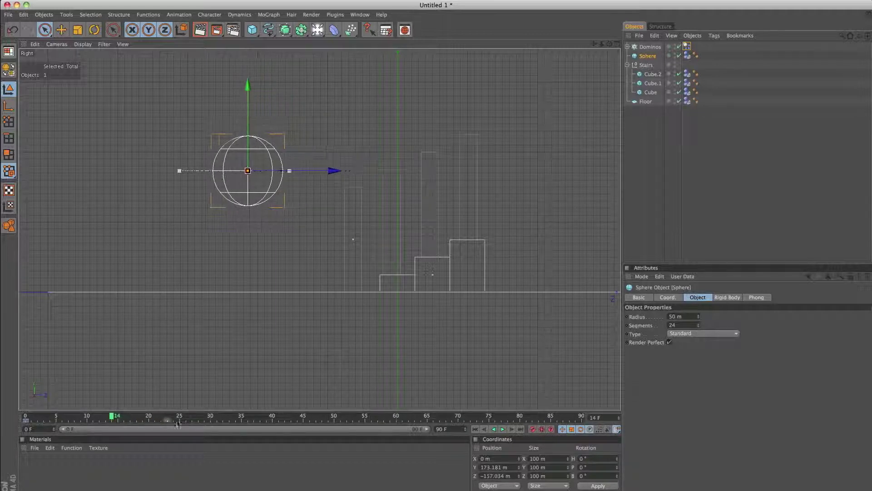
click(207, 421)
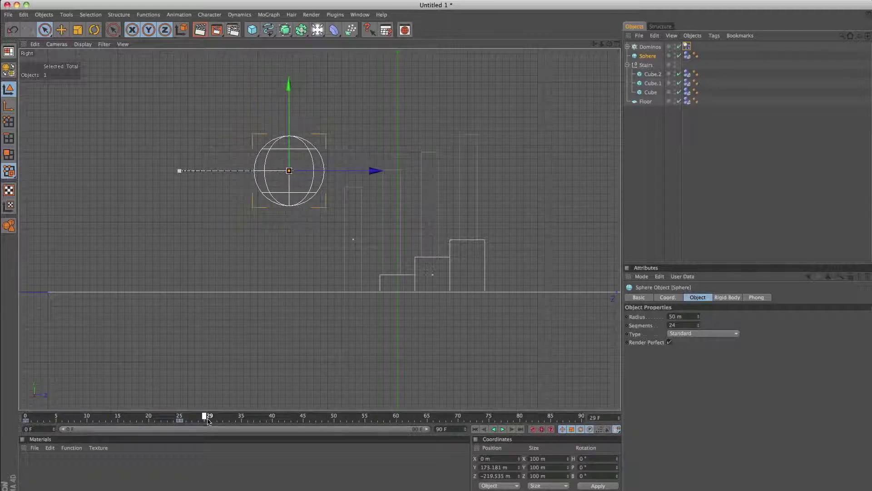
drag(207, 421, 180, 419)
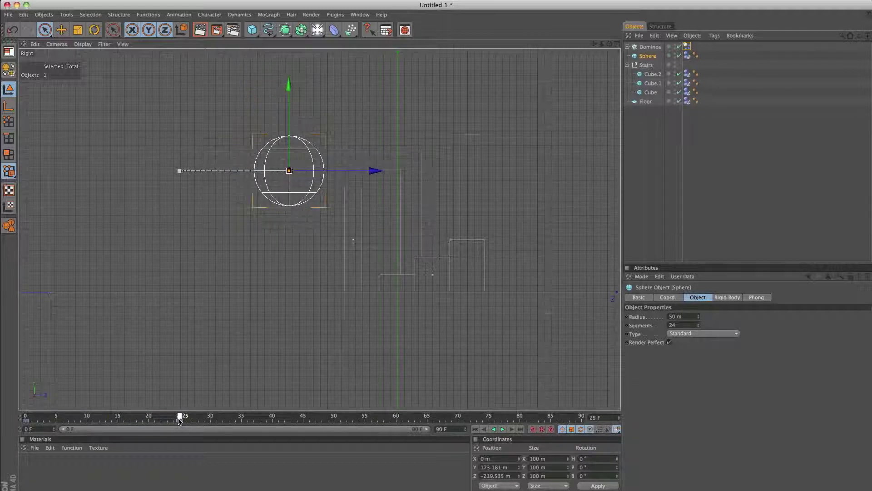
- Move the sphere's keyframed end position at frame 25 to about -108 m in Z, reaching the first domino
click(363, 169)
click(303, 175)
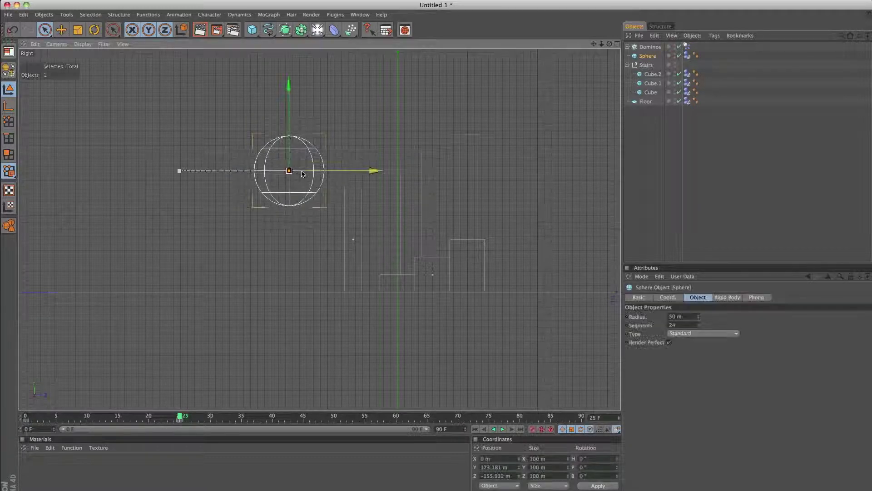
drag(381, 207, 413, 207)
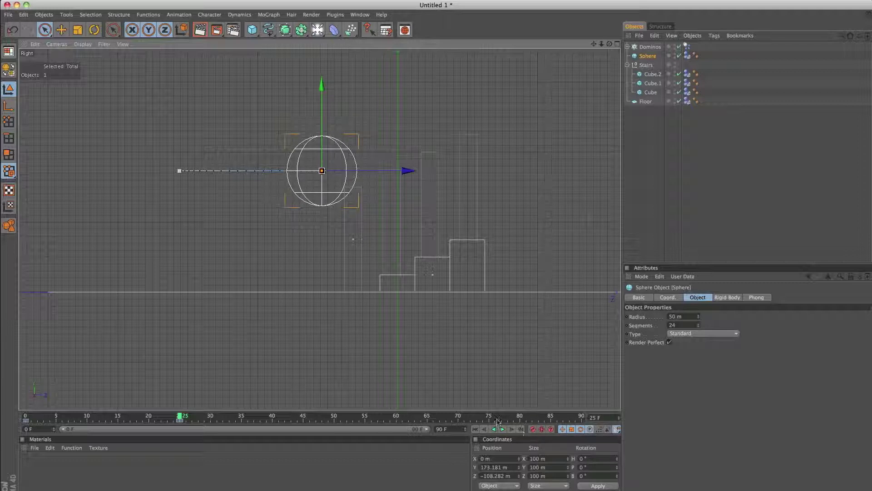
- Play the dynamics simulation from the start and watch the sphere and dominoes in the Perspective view
click(475, 429)
click(503, 429)
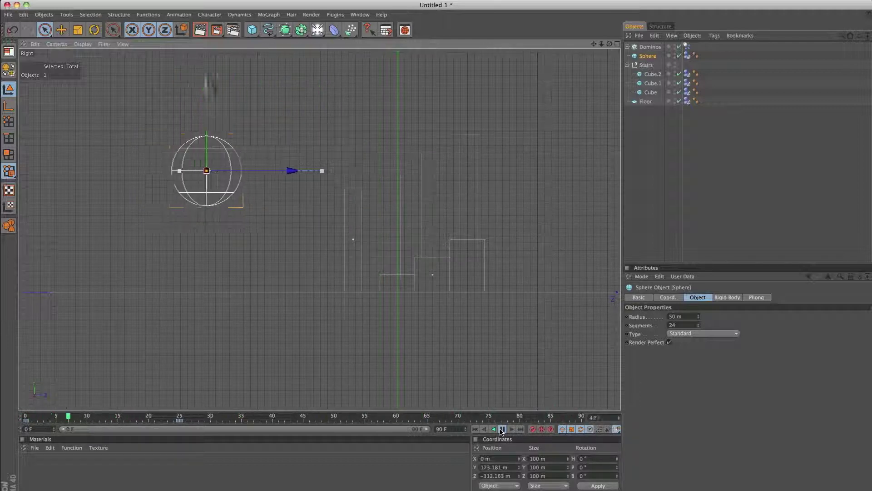
click(502, 430)
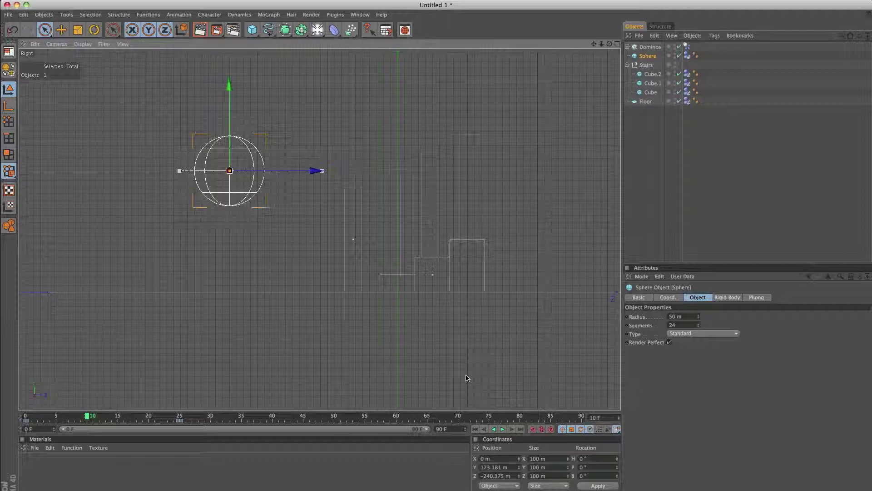
key(F1)
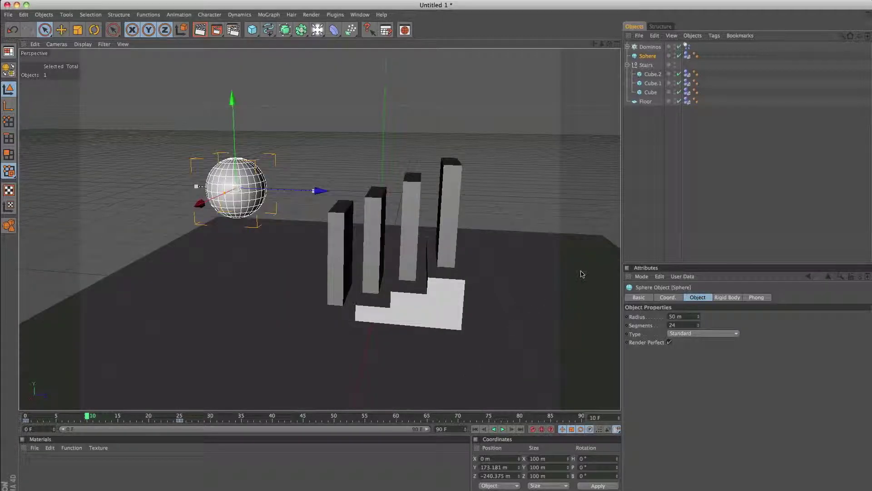
mouse_move(568, 143)
alt+mouse_down()
mouse_move(668, 113)
mouse_move(673, 121)
mouse_move(611, 148)
mouse_move(568, 143)
alt+mouse_up()
alt+drag(559, 333, 559, 327)
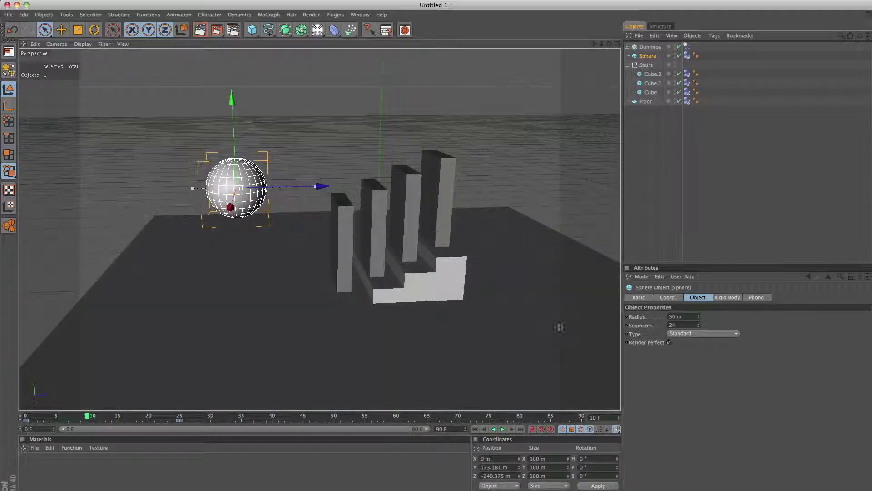
click(503, 429)
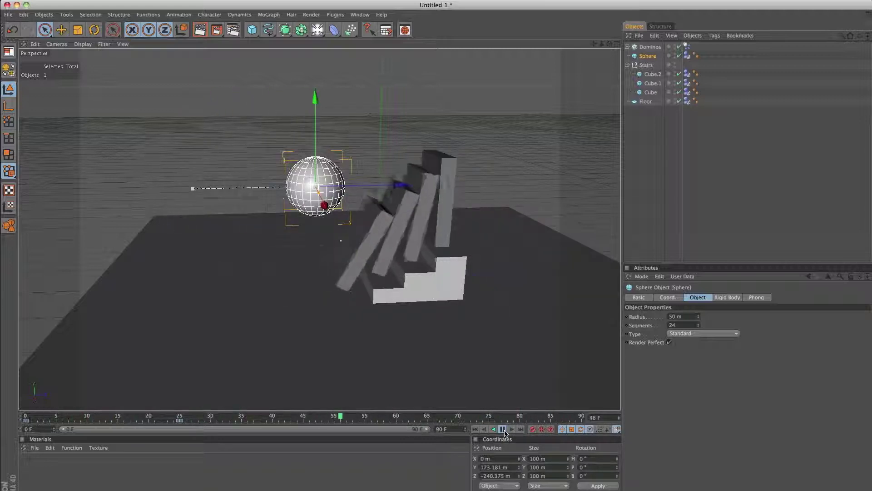
click(503, 429)
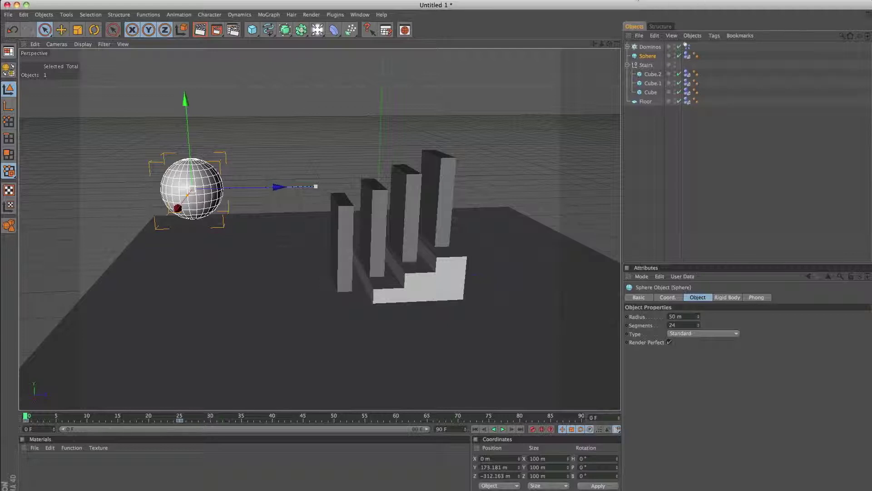
click(550, 0)
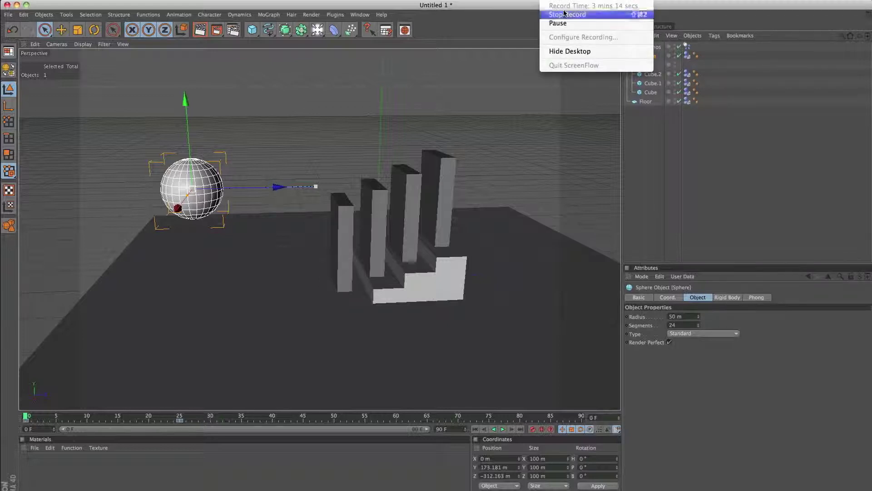